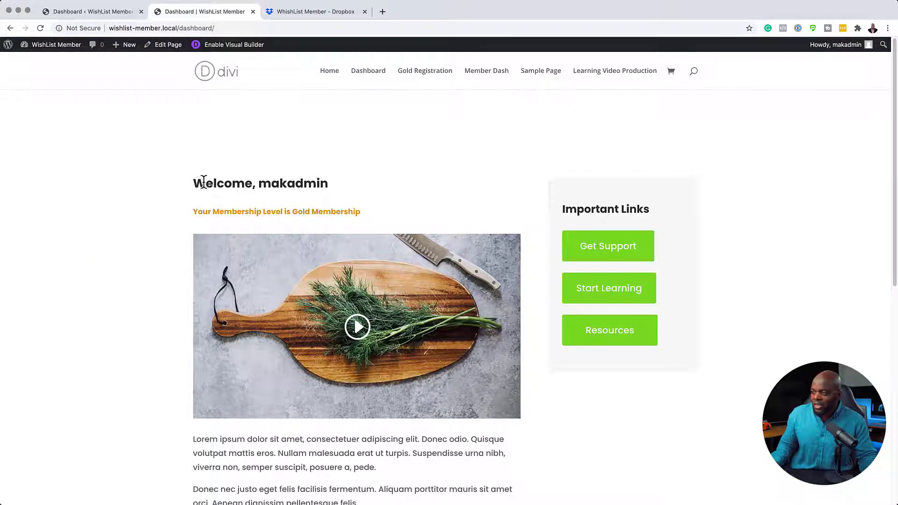
# Highlight the Welcome heading and scroll through the page.
pyautogui.moveTo(194, 181); pyautogui.dragTo(339, 183)
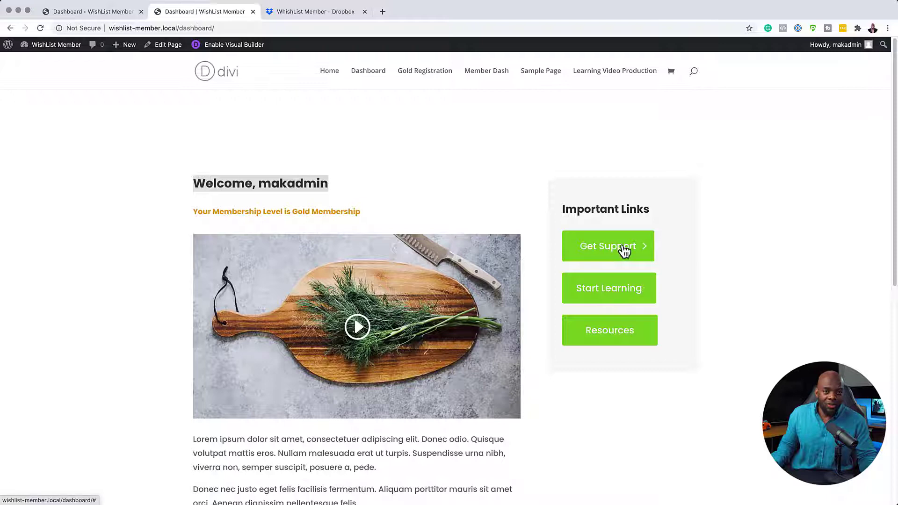
pyautogui.scroll(-3, 405, 324)
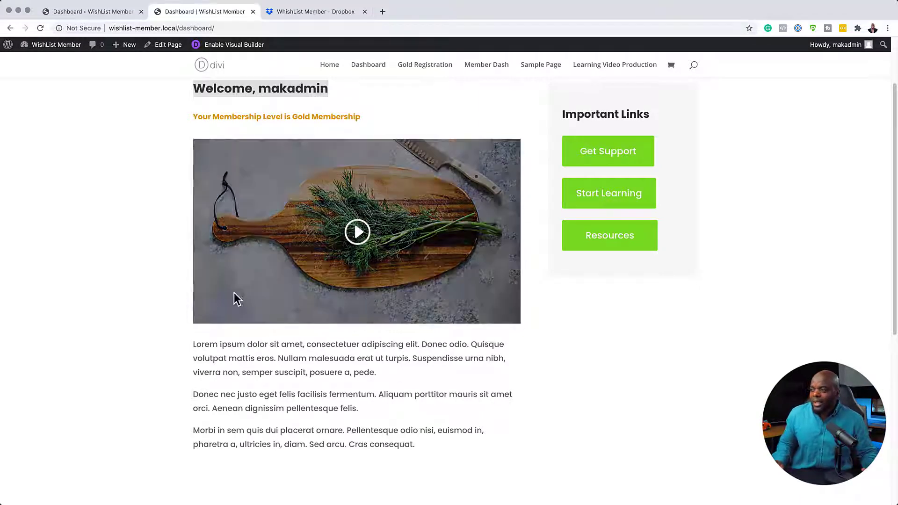
pyautogui.scroll(3, 154, 299)
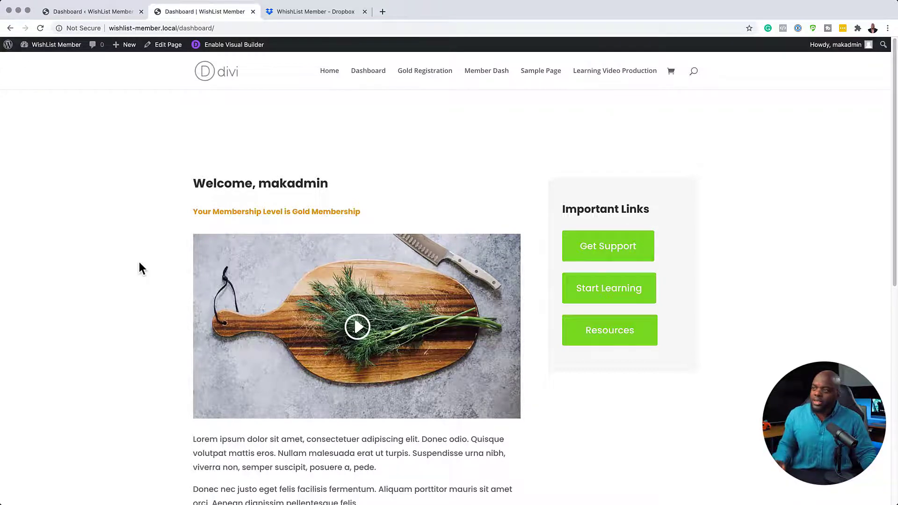
# In the admin tab, go to WishList Member Setup > Advanced Options > Redirects.
pyautogui.click(94, 13)
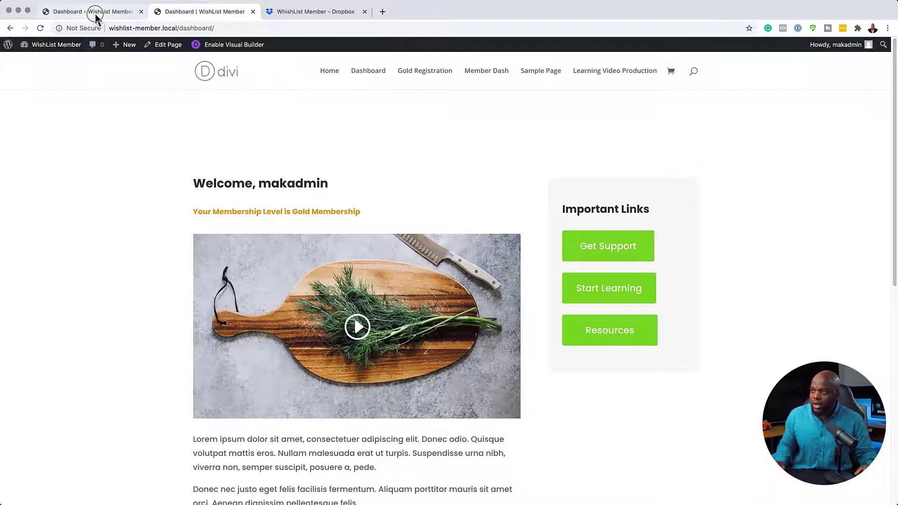
pyautogui.moveTo(52, 119)
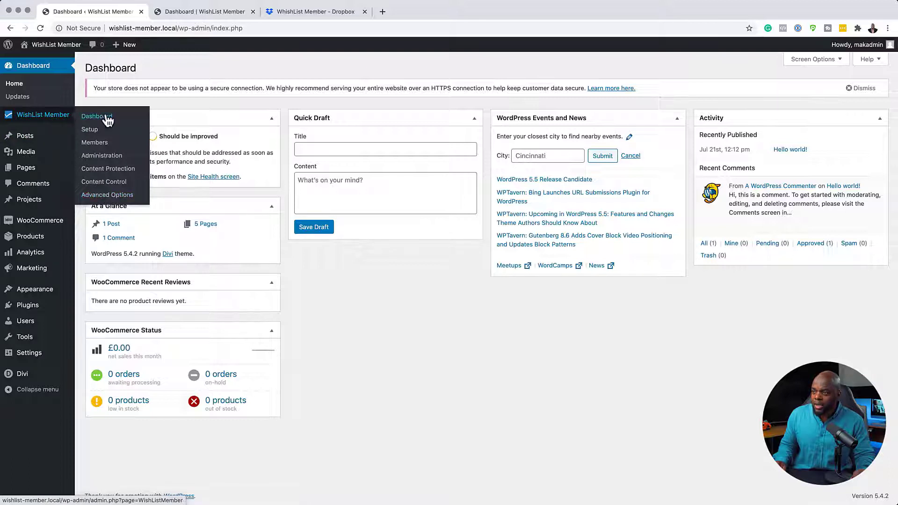
pyautogui.click(97, 133)
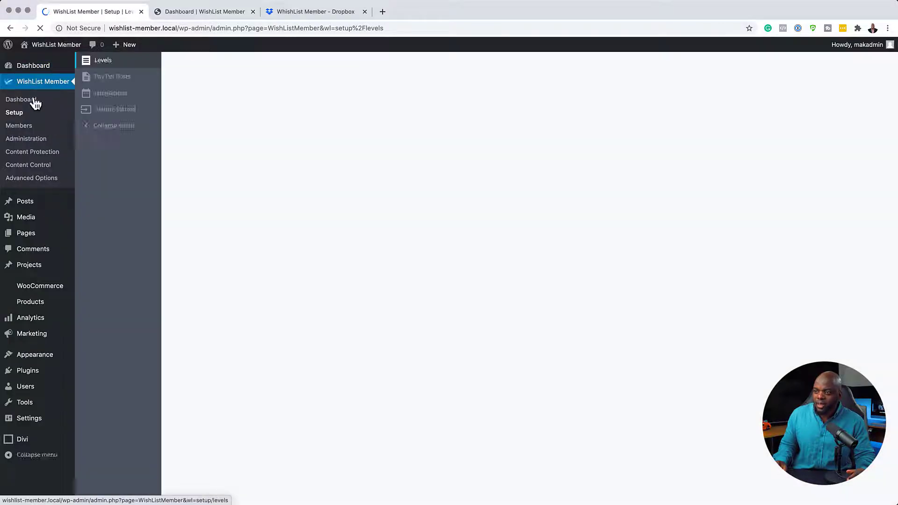
pyautogui.click(49, 182)
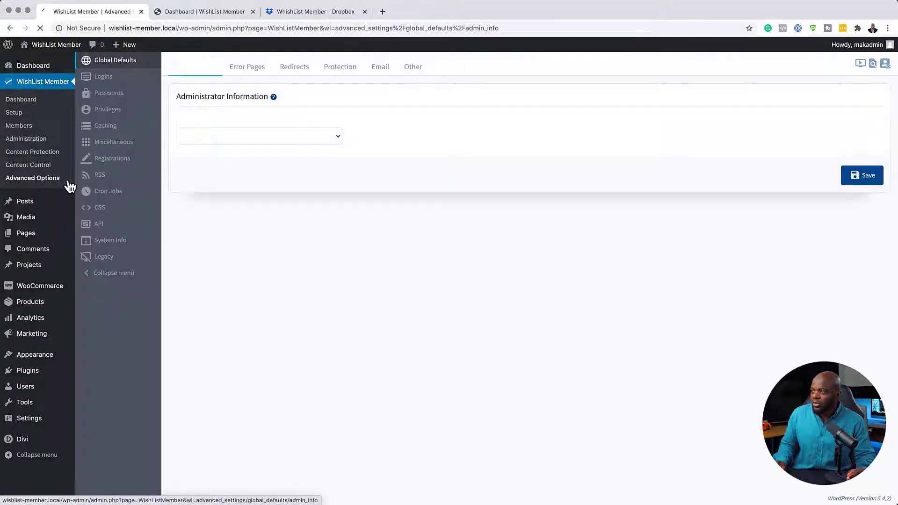
pyautogui.click(294, 71)
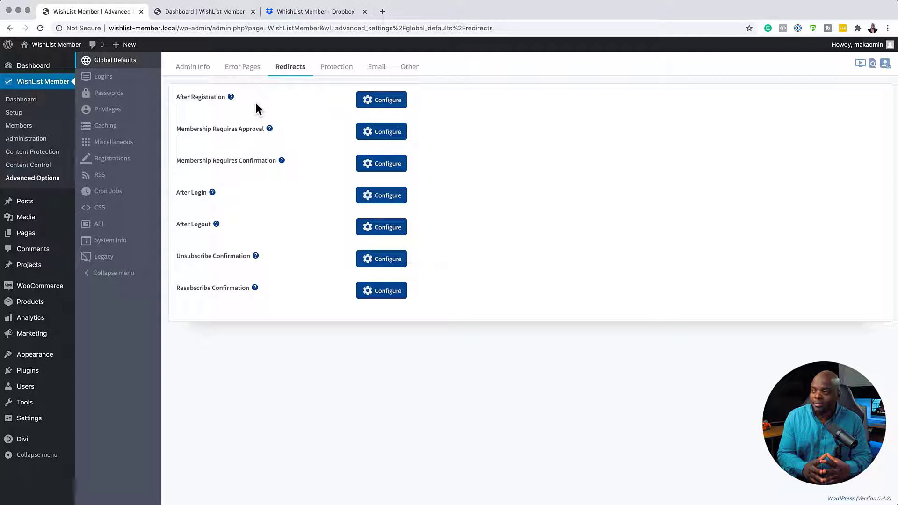
# Set the After Registration redirect to Page: Dashboard and save it.
pyautogui.click(373, 102)
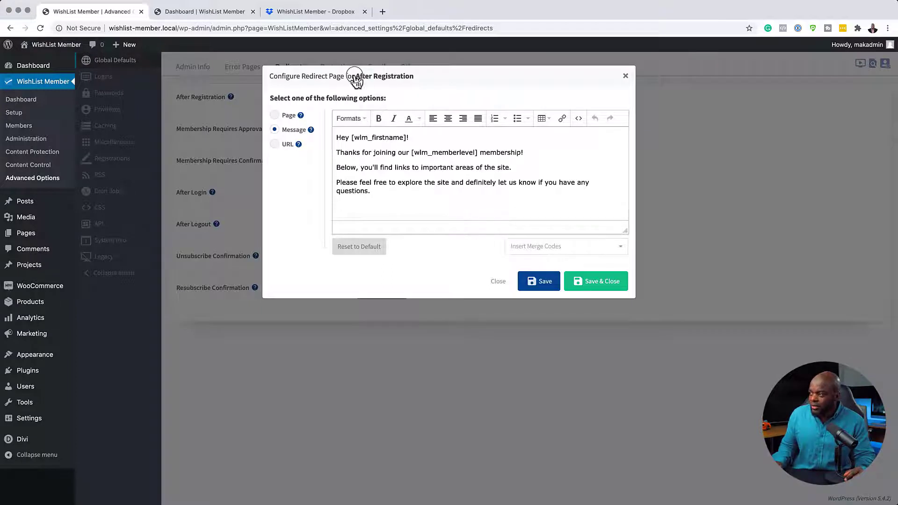
pyautogui.moveTo(353, 76); pyautogui.dragTo(418, 77)
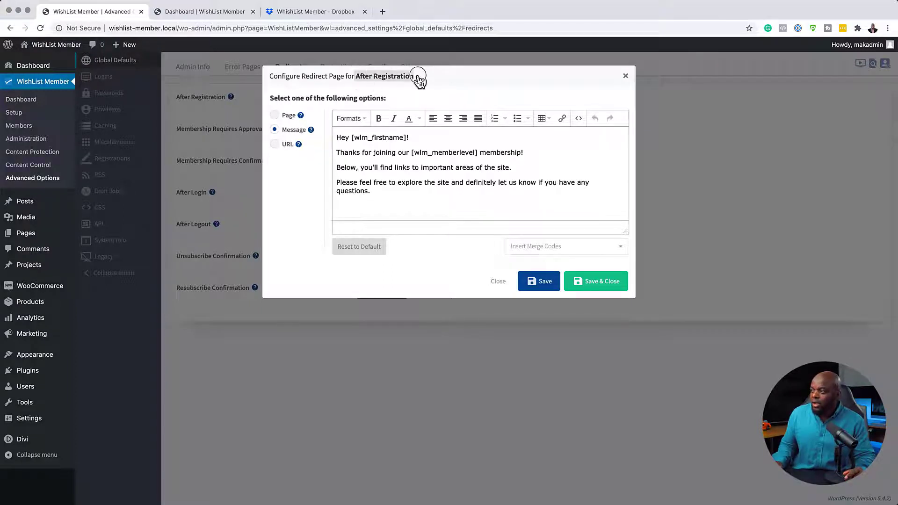
pyautogui.click(276, 117)
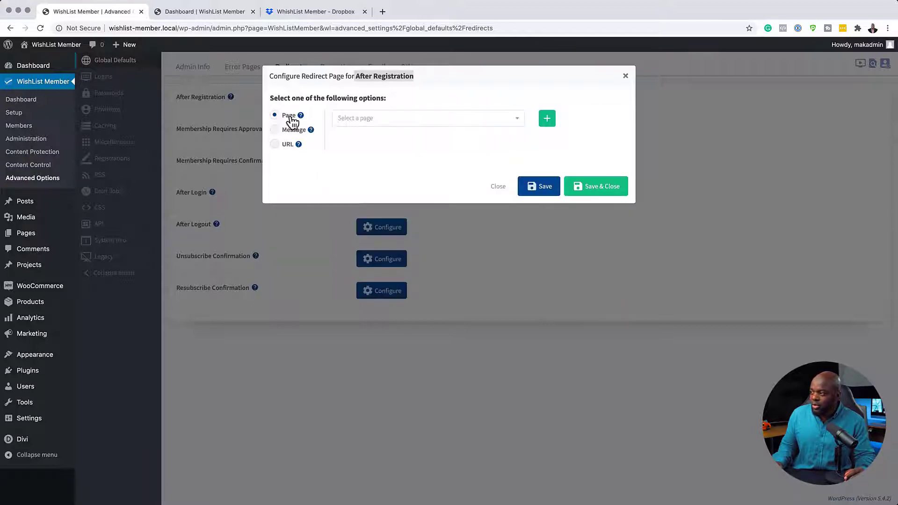
pyautogui.click(385, 122)
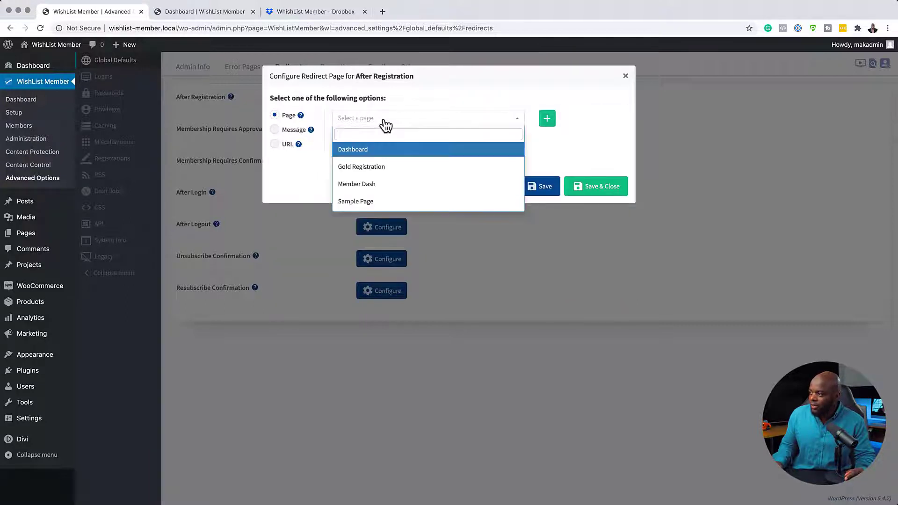
pyautogui.click(373, 149)
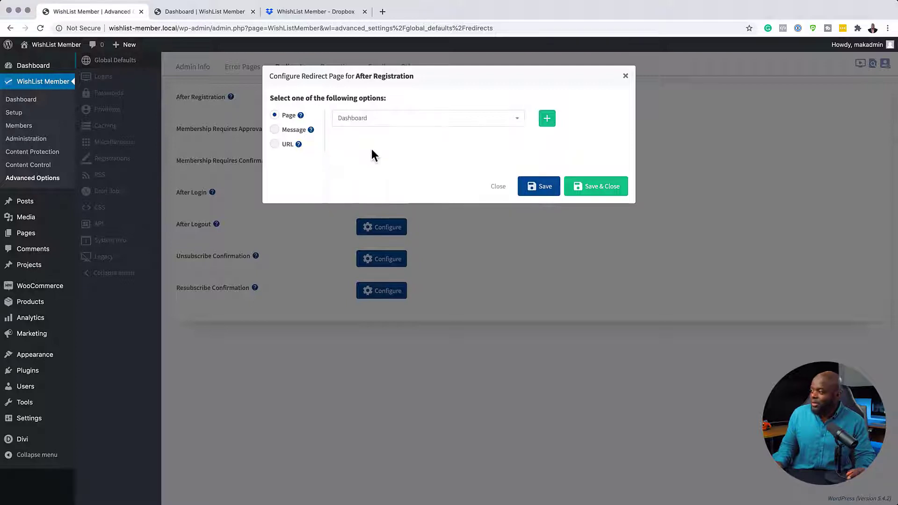
pyautogui.click(603, 189)
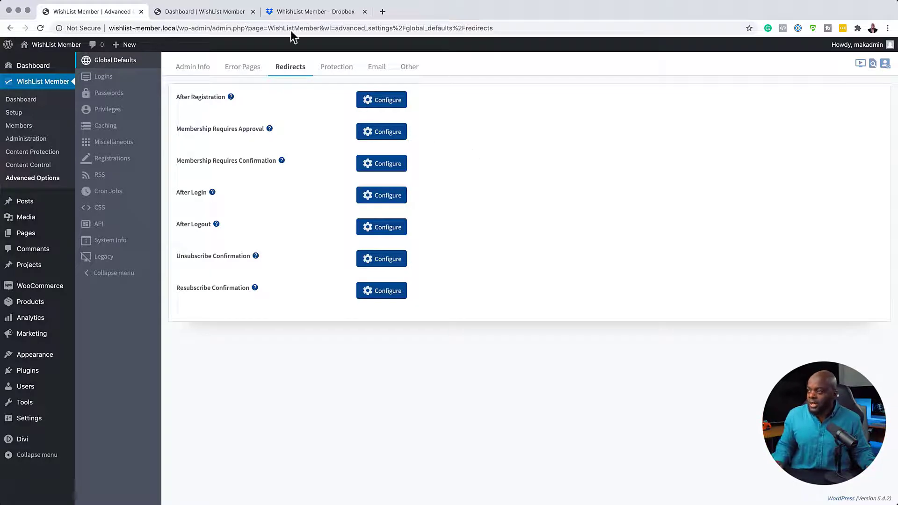
# Switch to the Dashboard | WishList Member tab and scroll down the member Dashboard page.
pyautogui.click(219, 13)
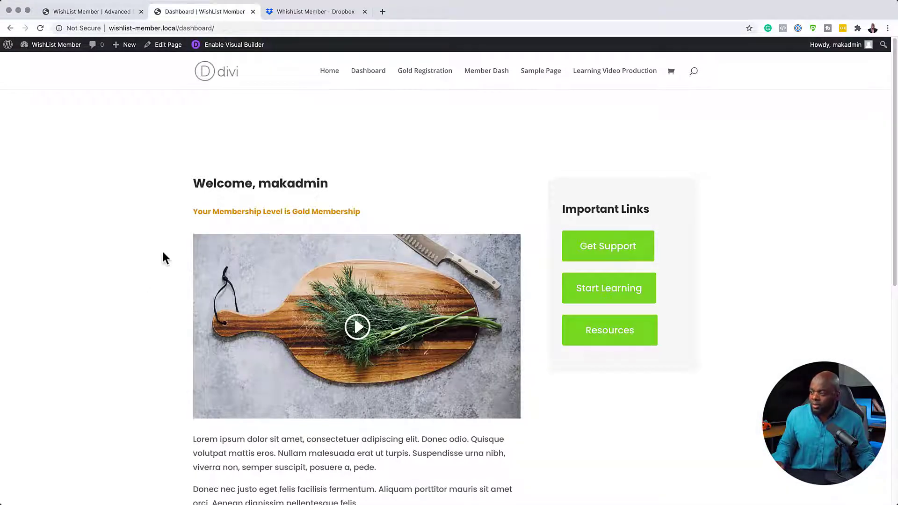
pyautogui.scroll(-3, 164, 265)
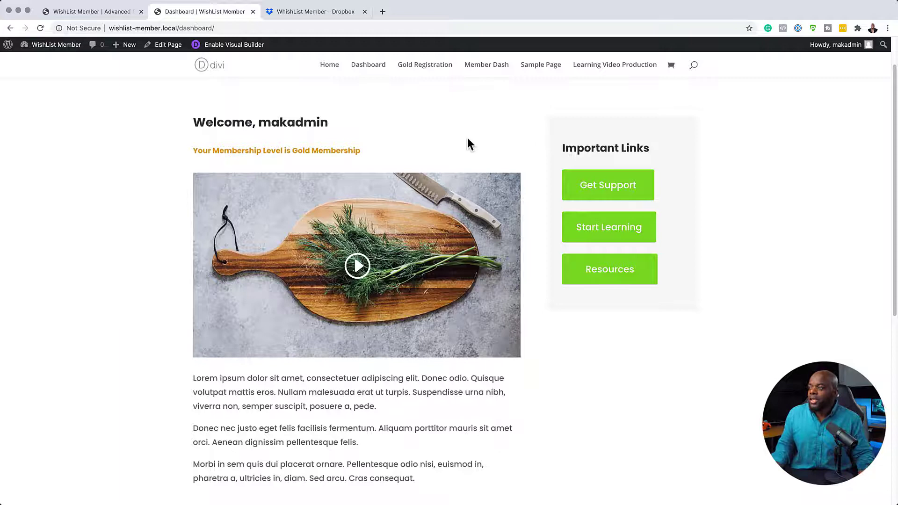
# Switch back to the WishList Member | Advanced tab showing the Redirects list.
pyautogui.click(126, 16)
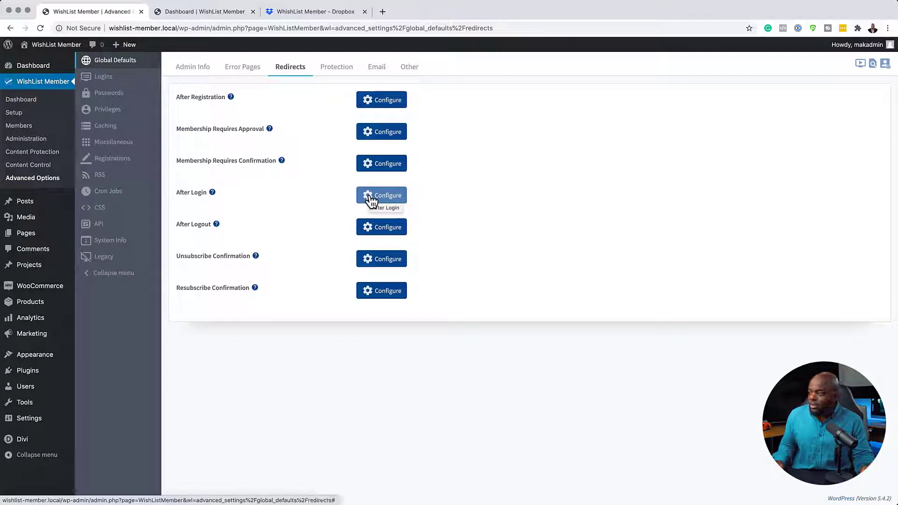
# Change the After Login redirect page from Member Dash to Dashboard and save it.
pyautogui.click(371, 200)
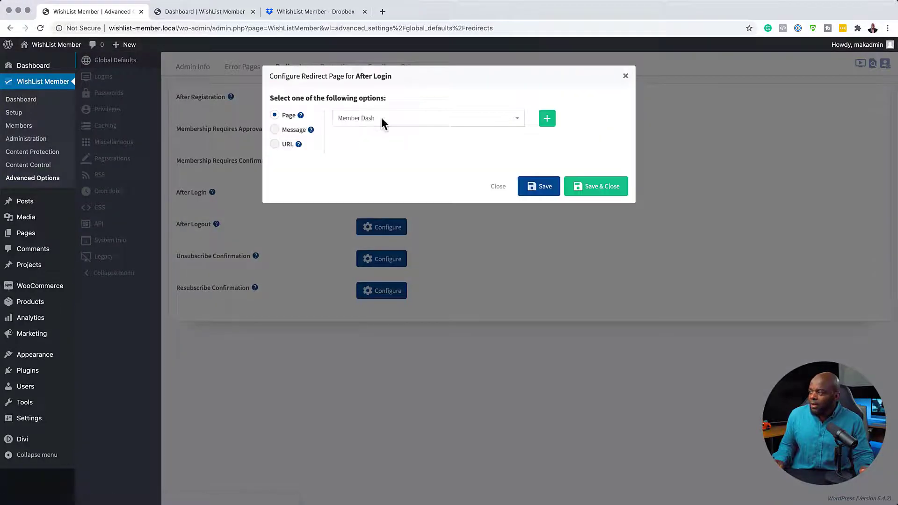
pyautogui.click(390, 124)
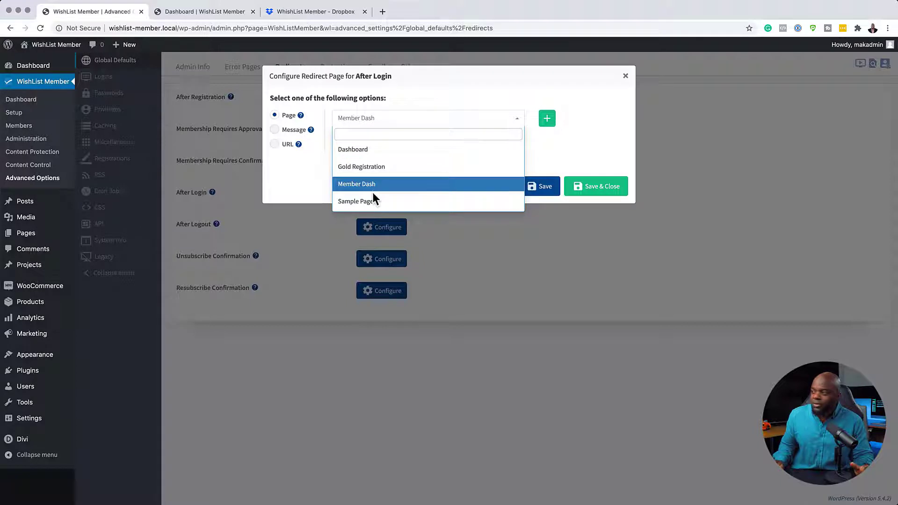
pyautogui.click(381, 153)
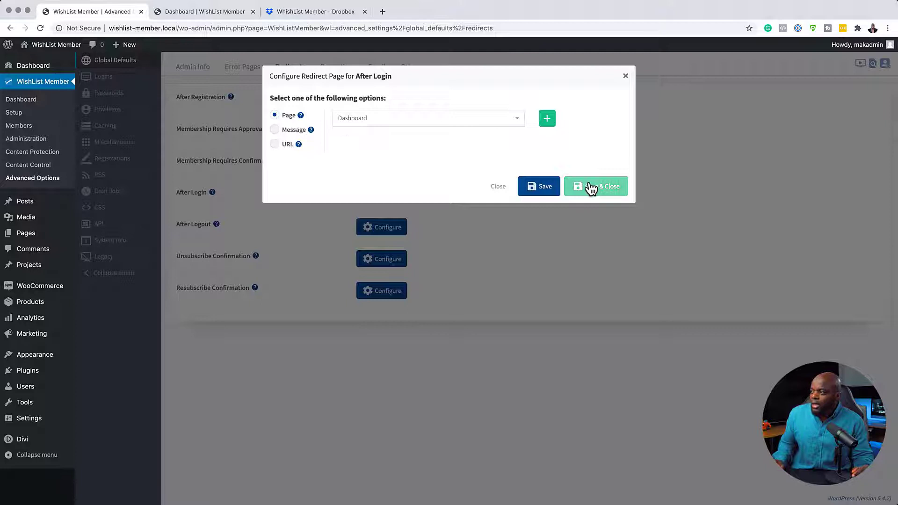
pyautogui.click(275, 145)
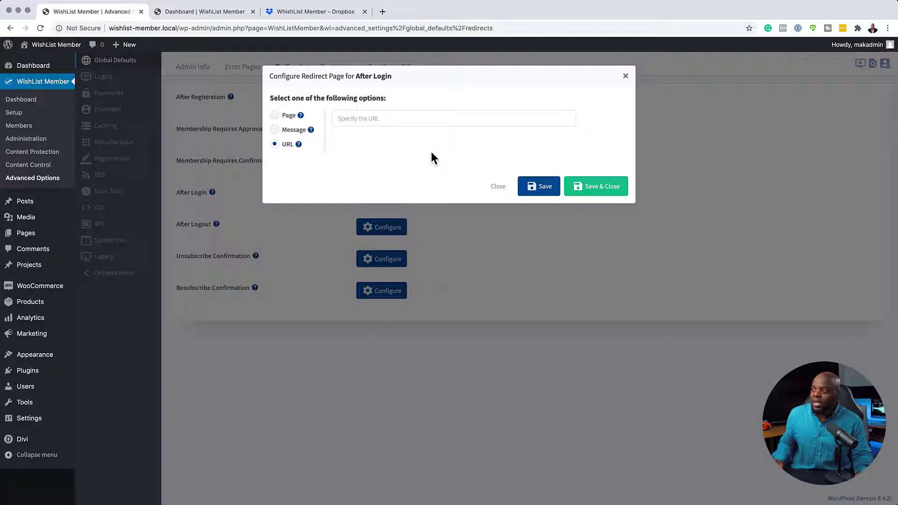
pyautogui.click(275, 116)
pyautogui.click(388, 123)
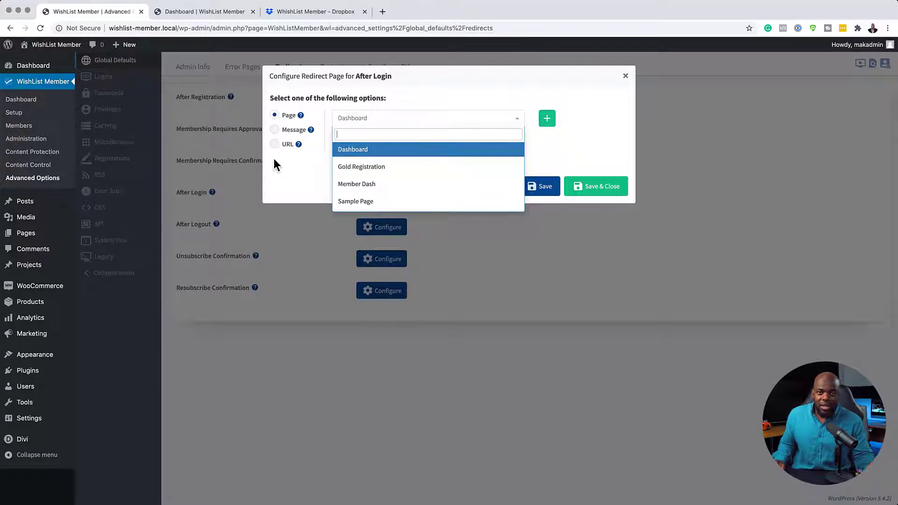
pyautogui.click(359, 149)
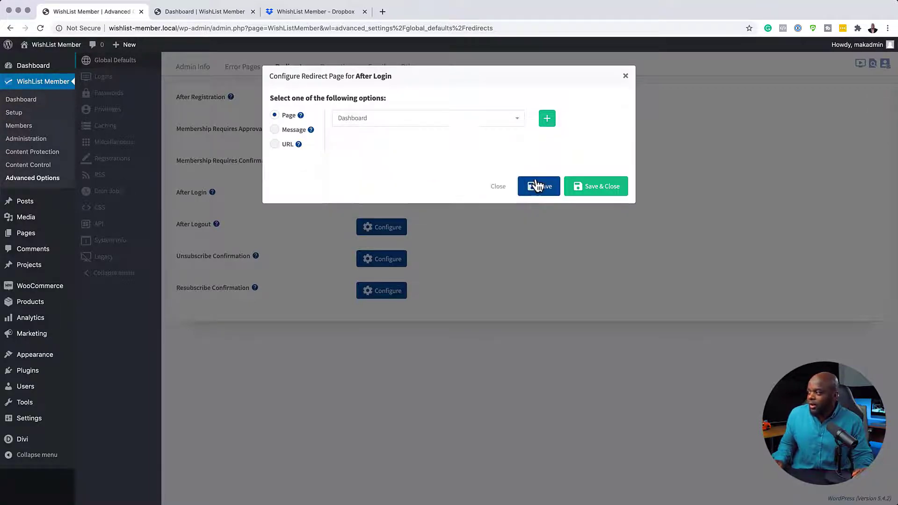
pyautogui.click(604, 192)
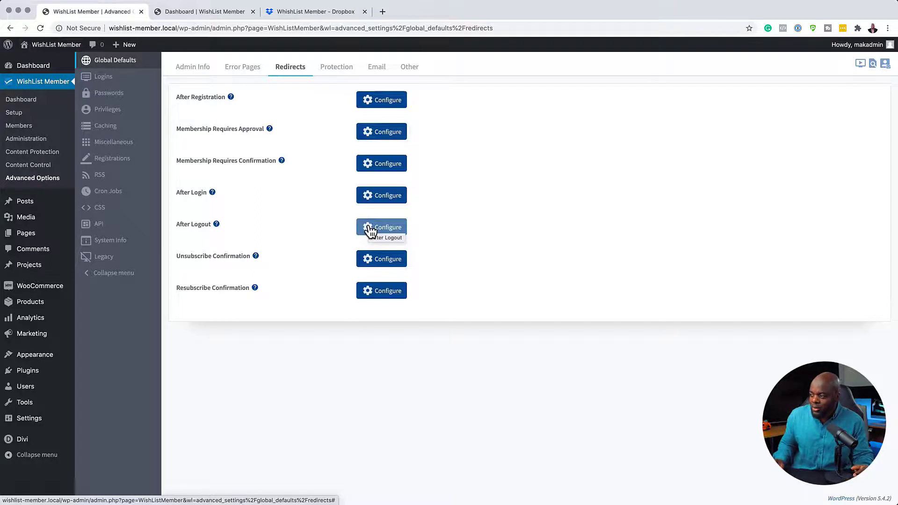
pyautogui.click(370, 229)
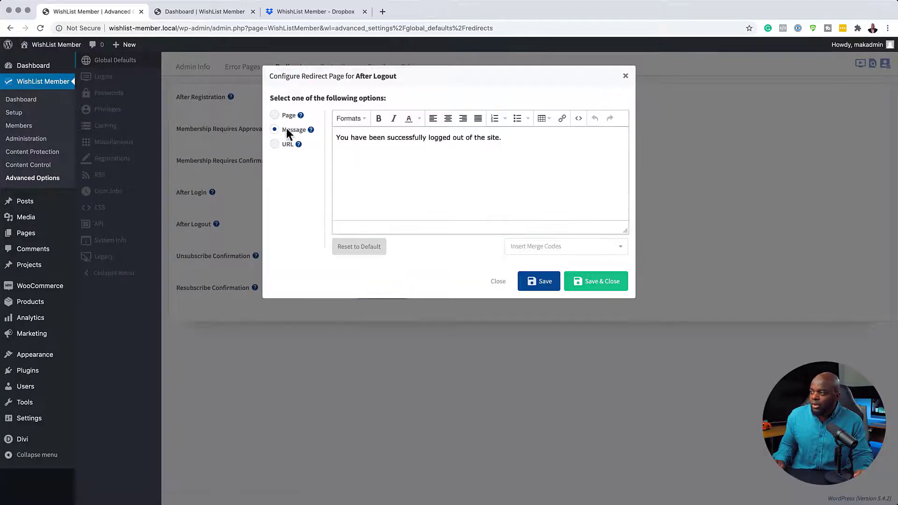
pyautogui.click(274, 115)
pyautogui.click(366, 118)
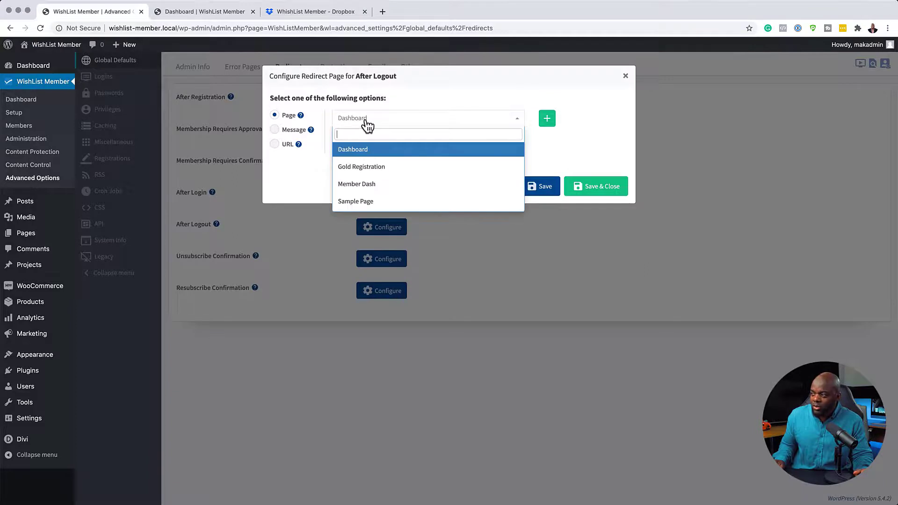
pyautogui.click(625, 76)
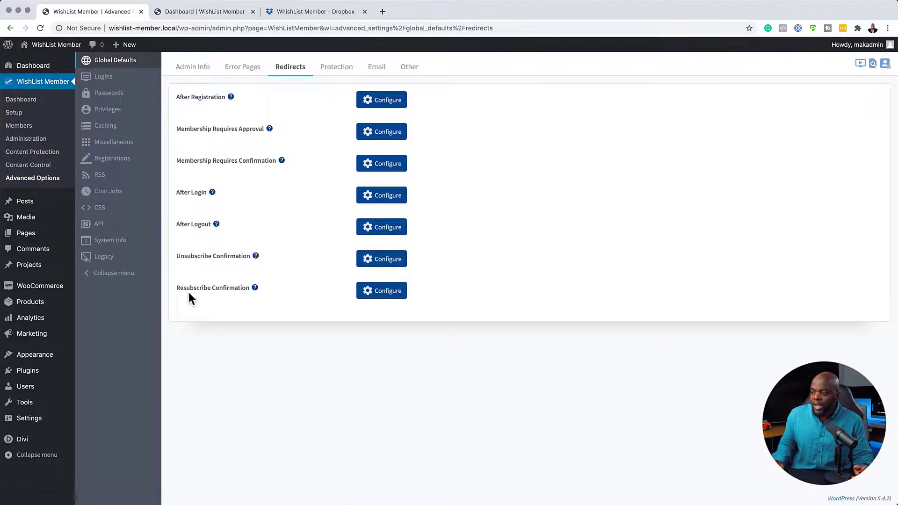
pyautogui.click(369, 294)
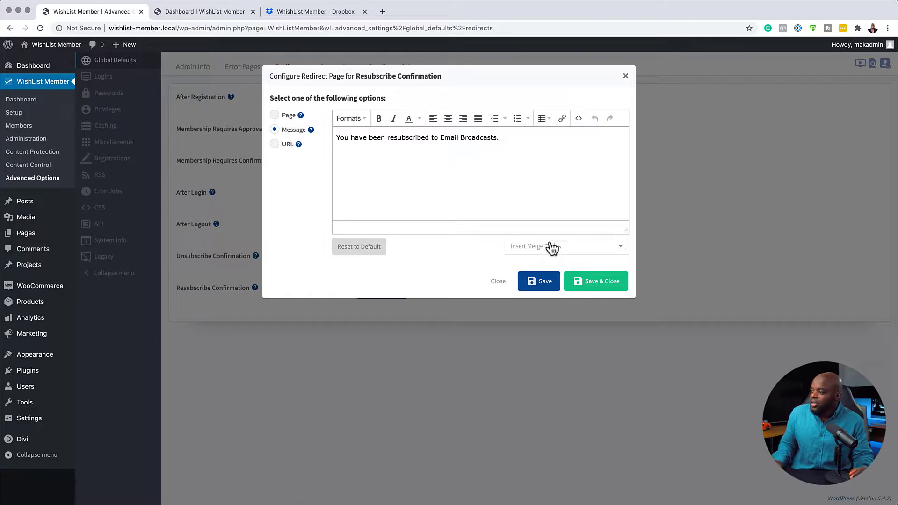
pyautogui.click(625, 77)
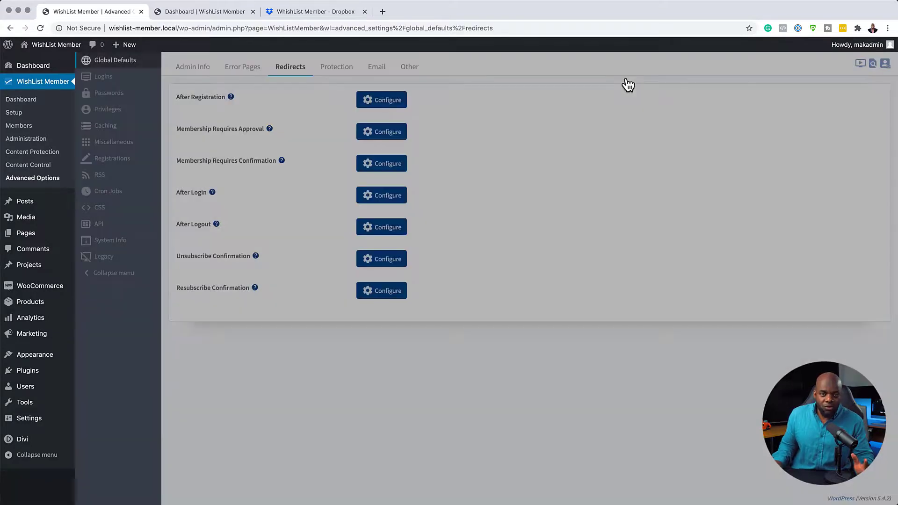